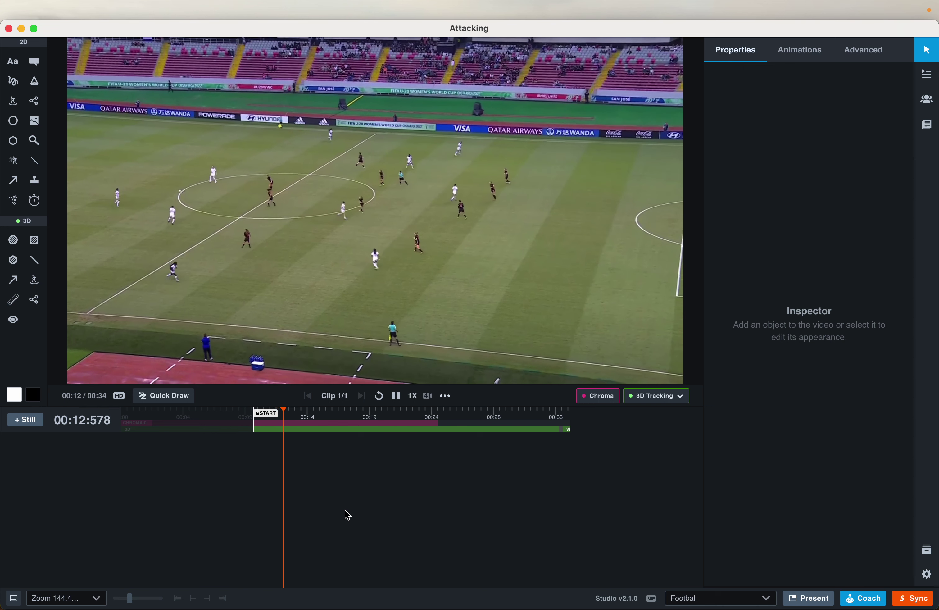
Pause the clip at about 13.5 s and add 3D connected discs to the four dark-shirted defenders in the back line.
key(space)
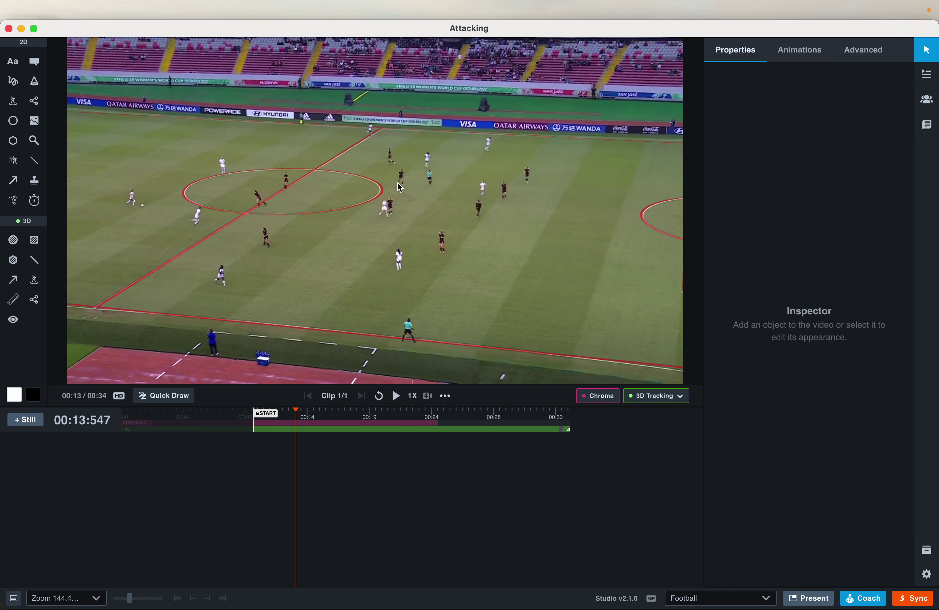
click(35, 301)
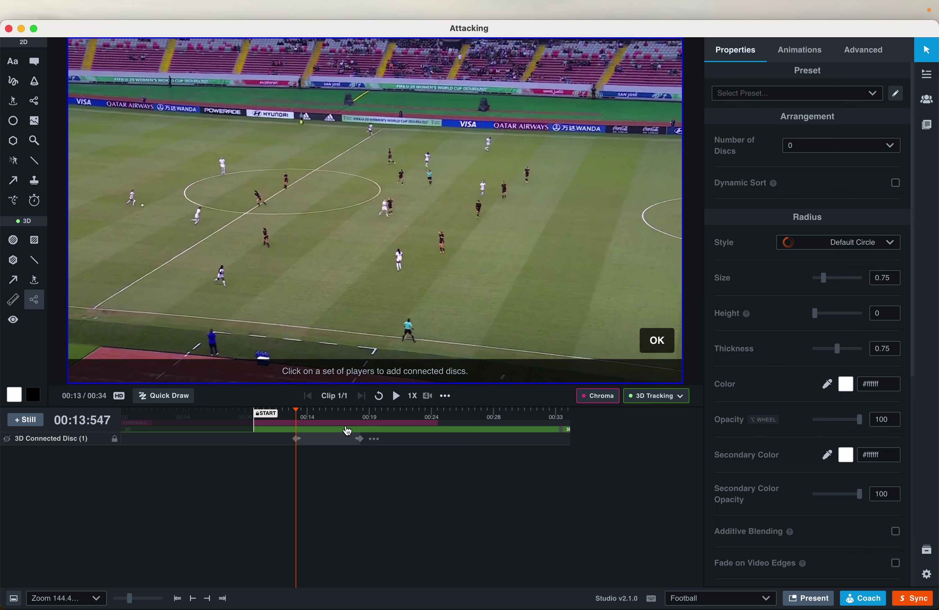
click(442, 239)
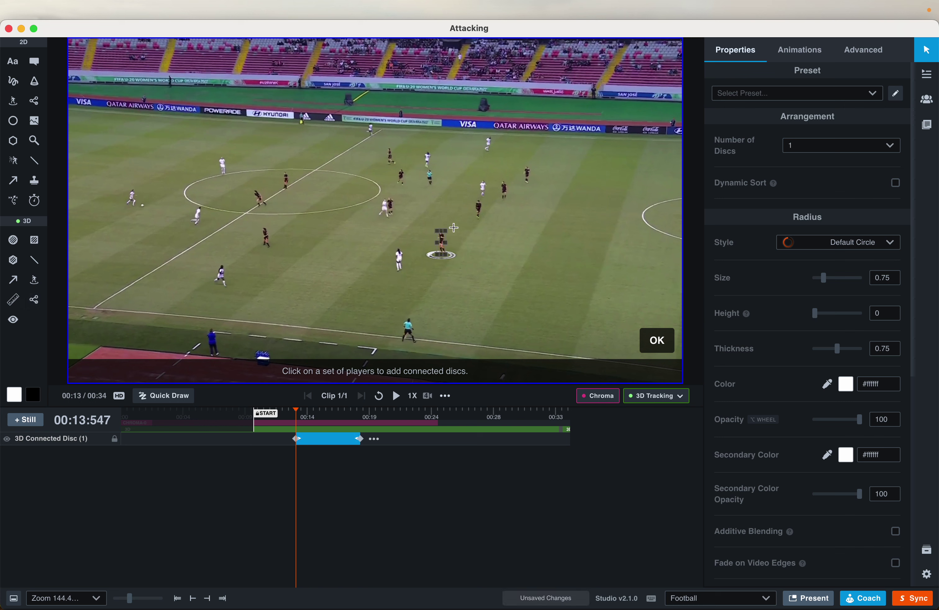
click(478, 208)
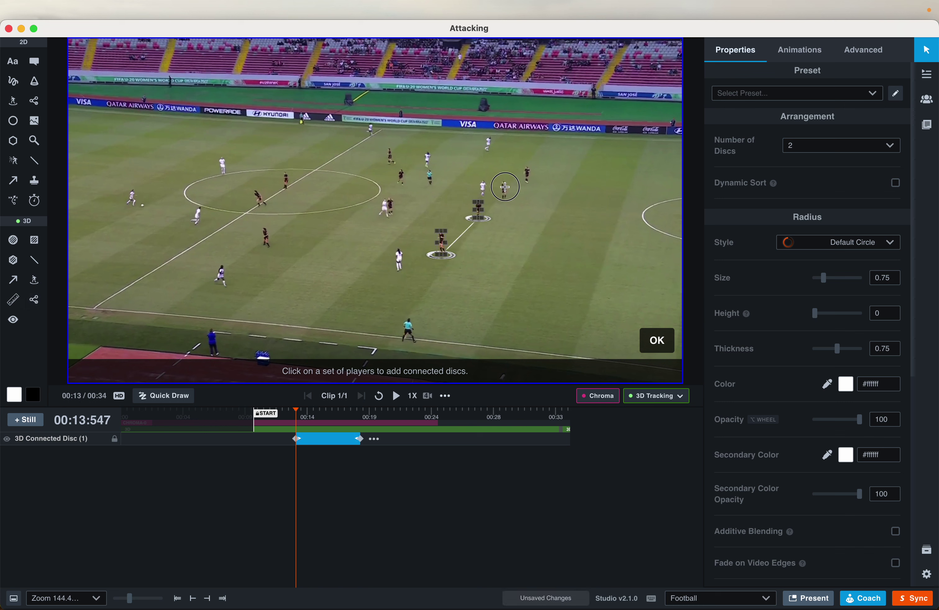
click(506, 187)
click(527, 171)
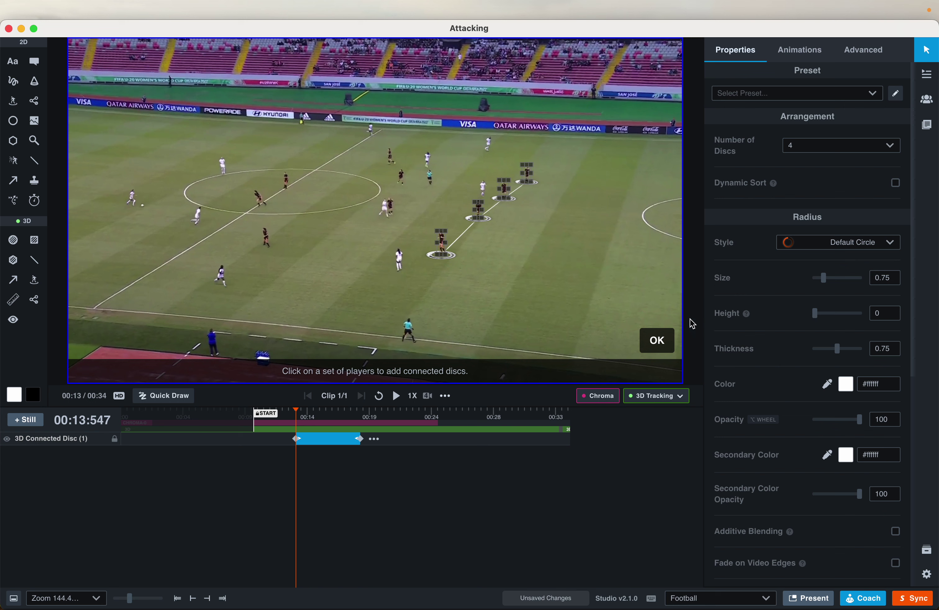
click(667, 348)
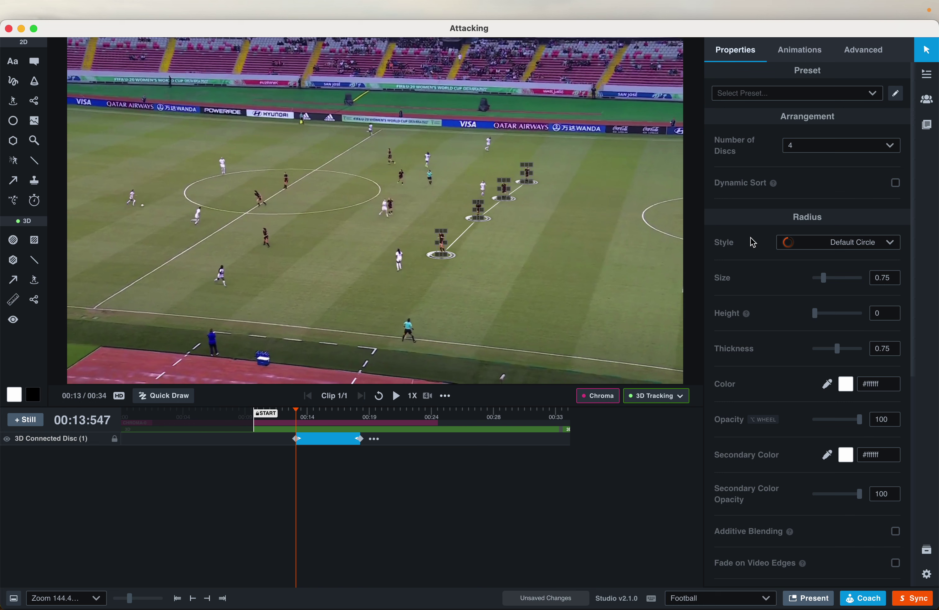
Try the Hudl Circle radius style on the four discs, and switch it to Spinning Studio Circle.
click(841, 247)
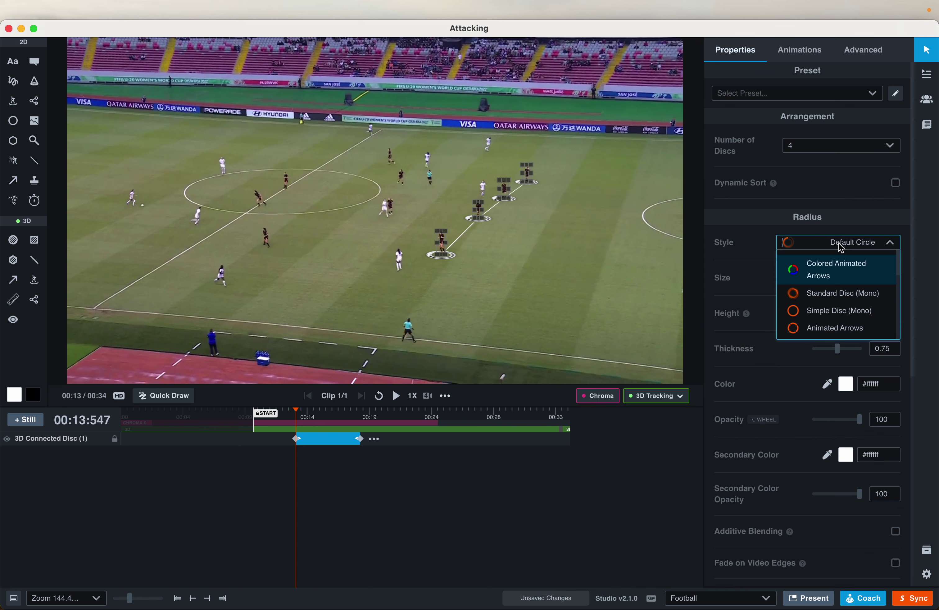
scroll(831, 325, down, 5)
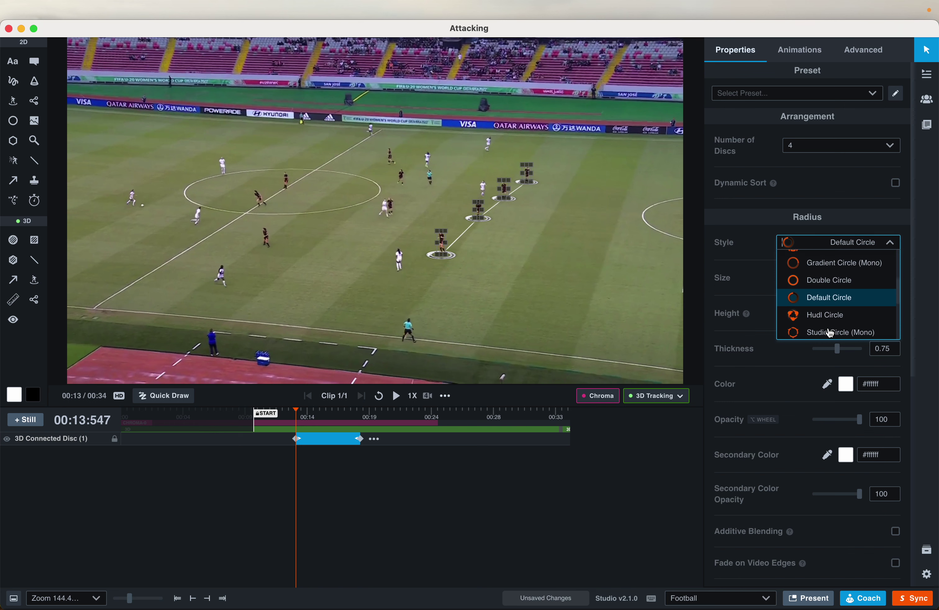
click(831, 317)
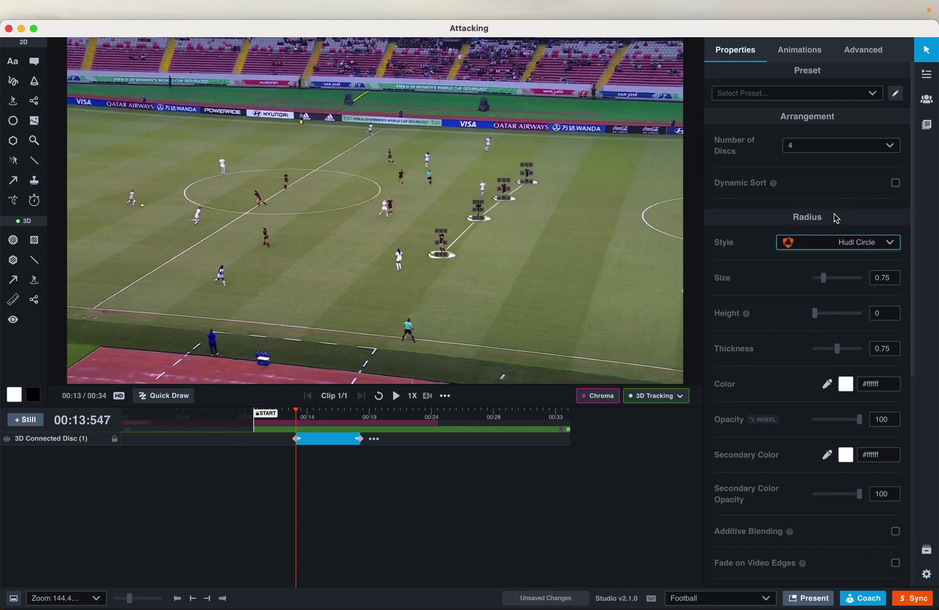
click(834, 244)
scroll(839, 295, down, 10)
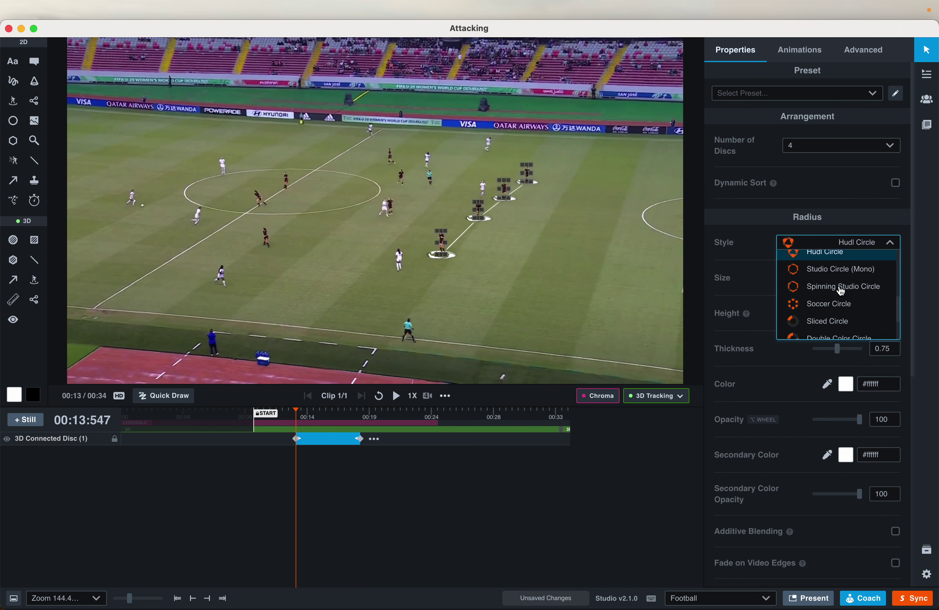
click(840, 288)
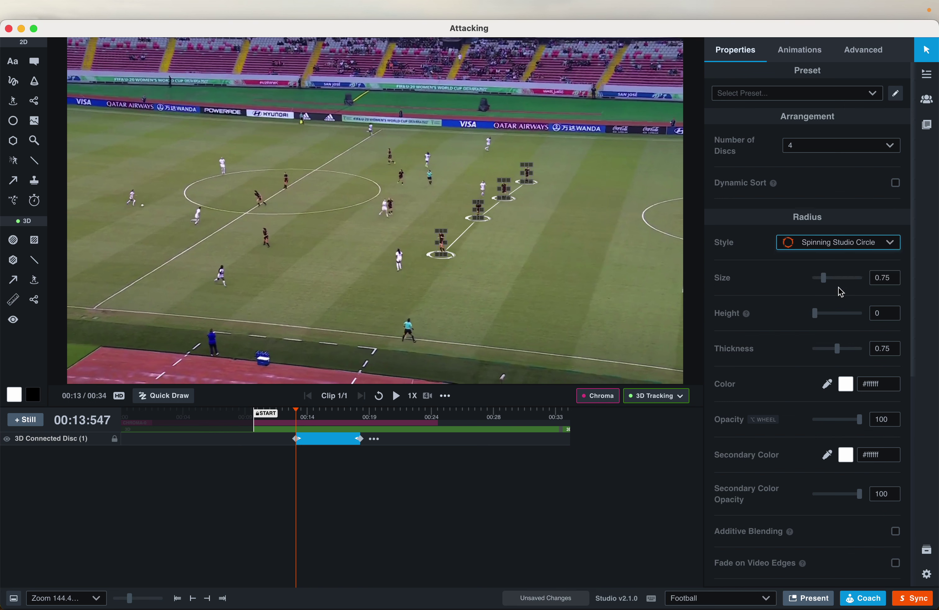
click(754, 259)
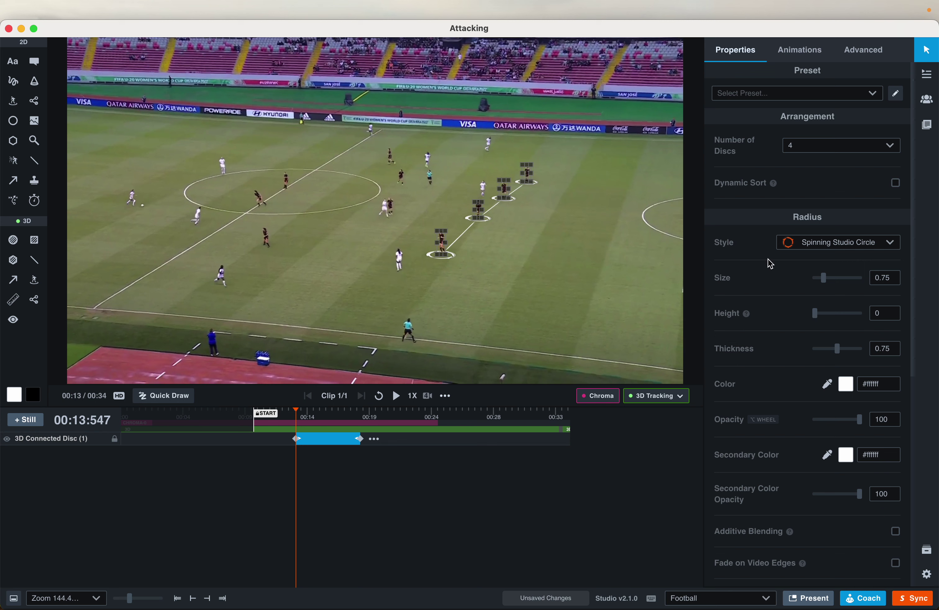
Change the line style of the four-disc set to Only Discs.
scroll(770, 263, down, 3)
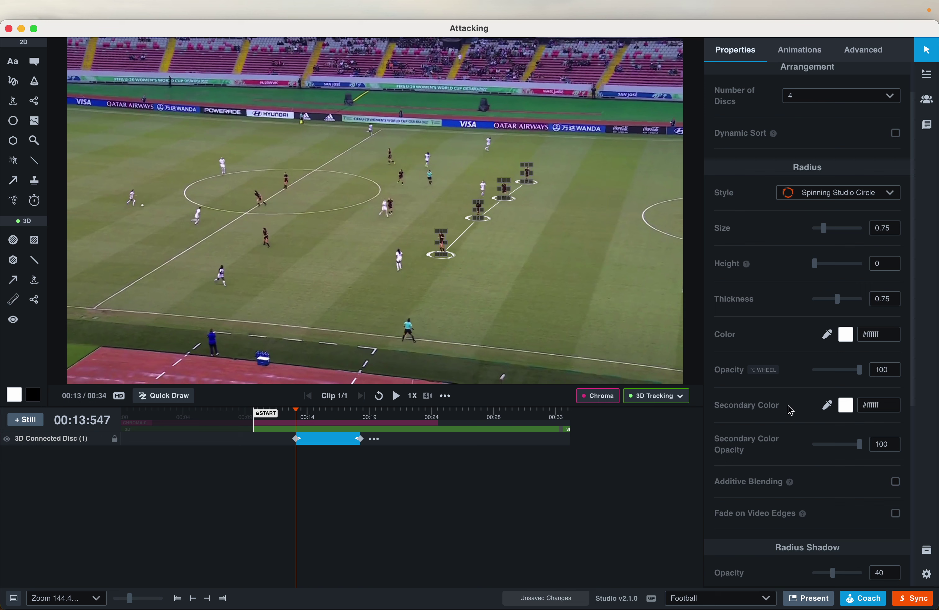
drag(817, 271, 745, 258)
scroll(739, 386, down, 1)
scroll(739, 386, down, 1)
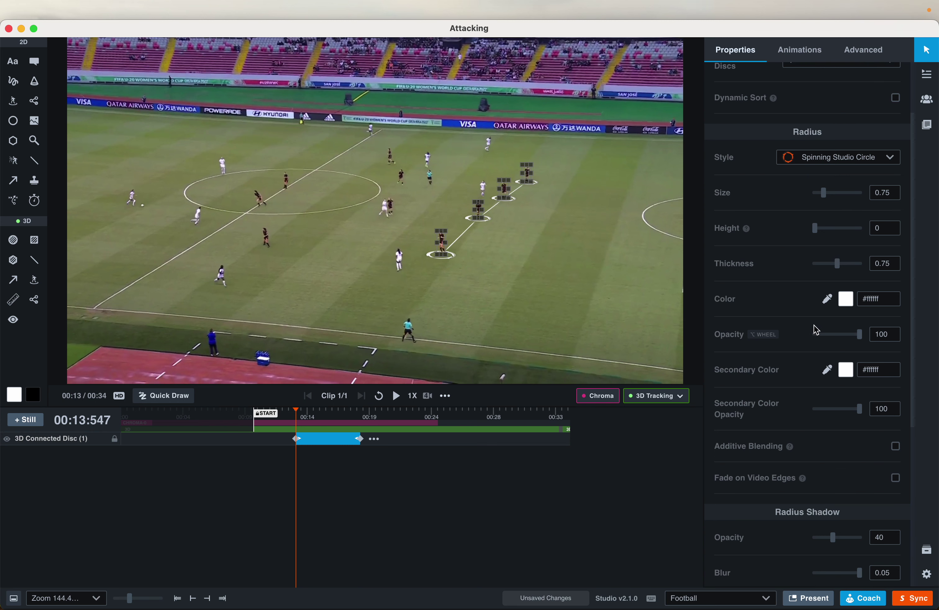
scroll(840, 441, down, 12)
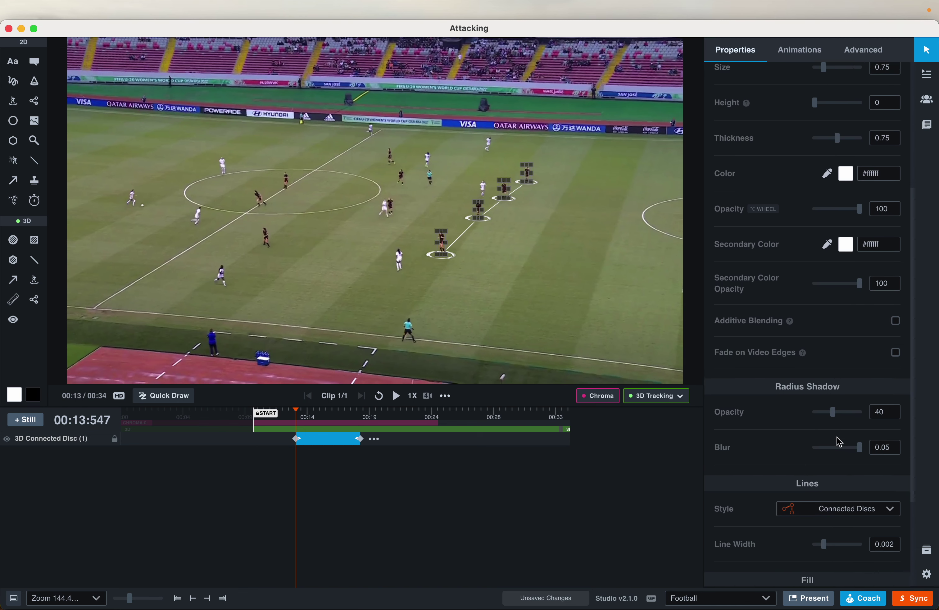
scroll(840, 441, down, 1)
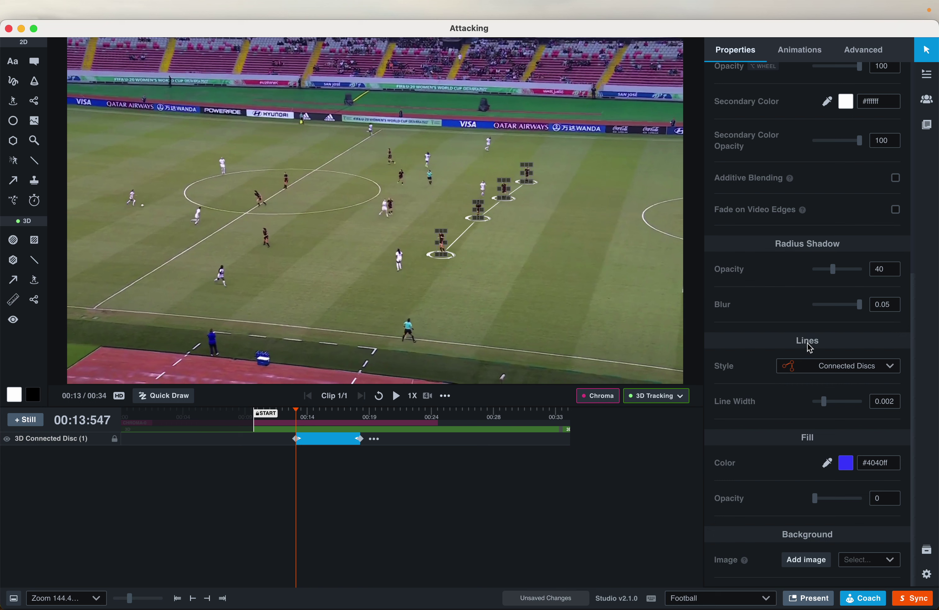
click(831, 375)
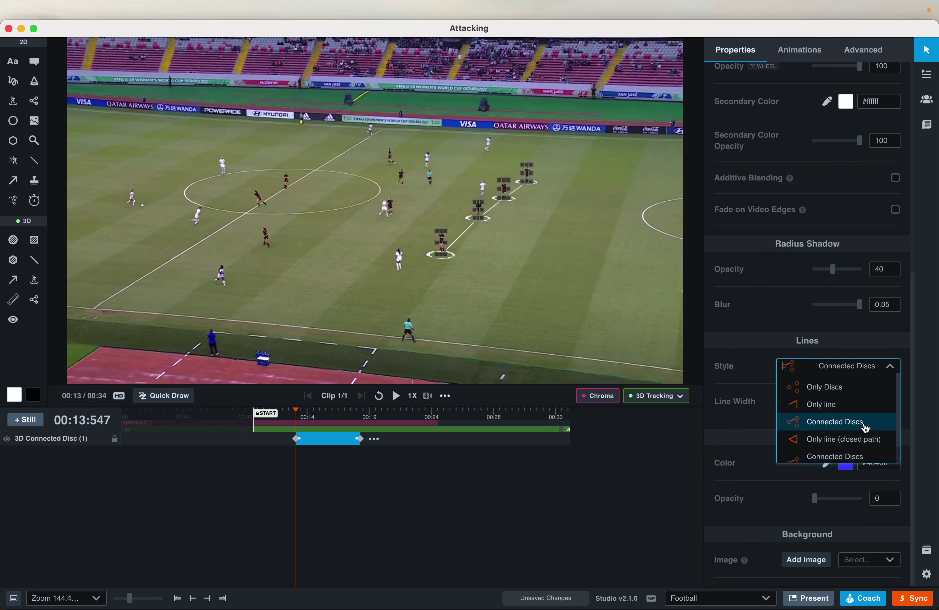
click(862, 388)
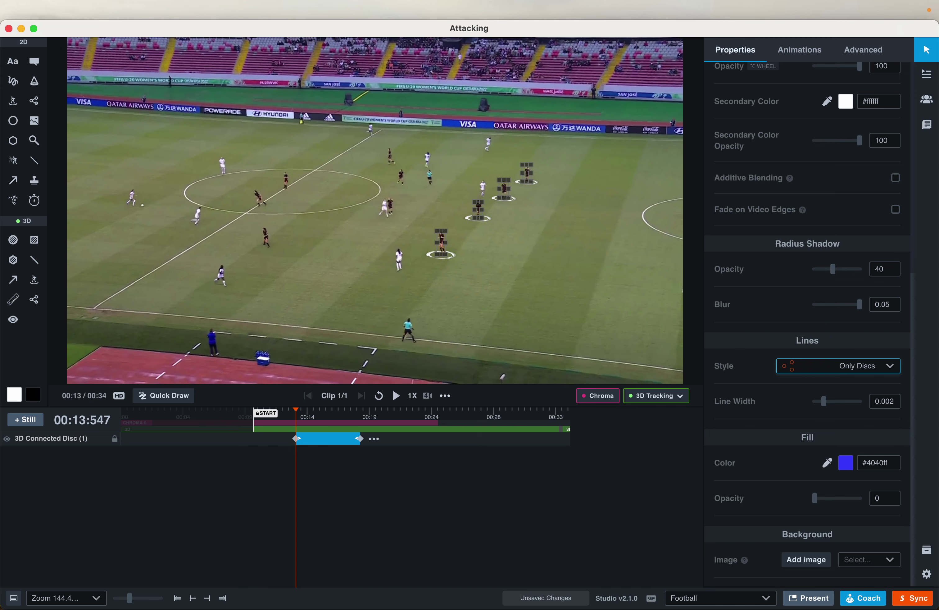
Delete the four-disc 3D Connected Disc object from the timeline.
click(341, 481)
click(317, 443)
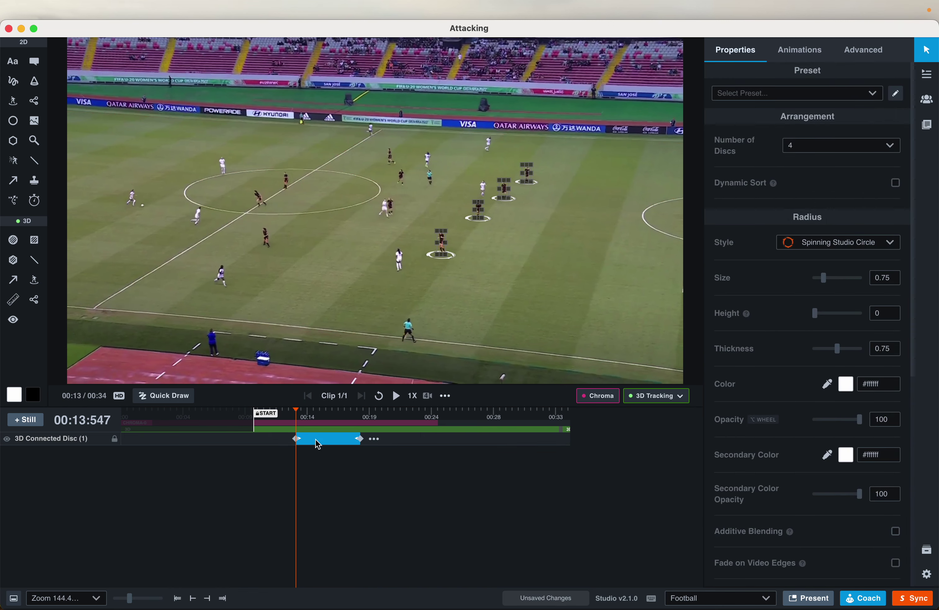
key(Delete)
Add a set of 3D connected discs covering all ten dark-shirted outfield players.
click(34, 300)
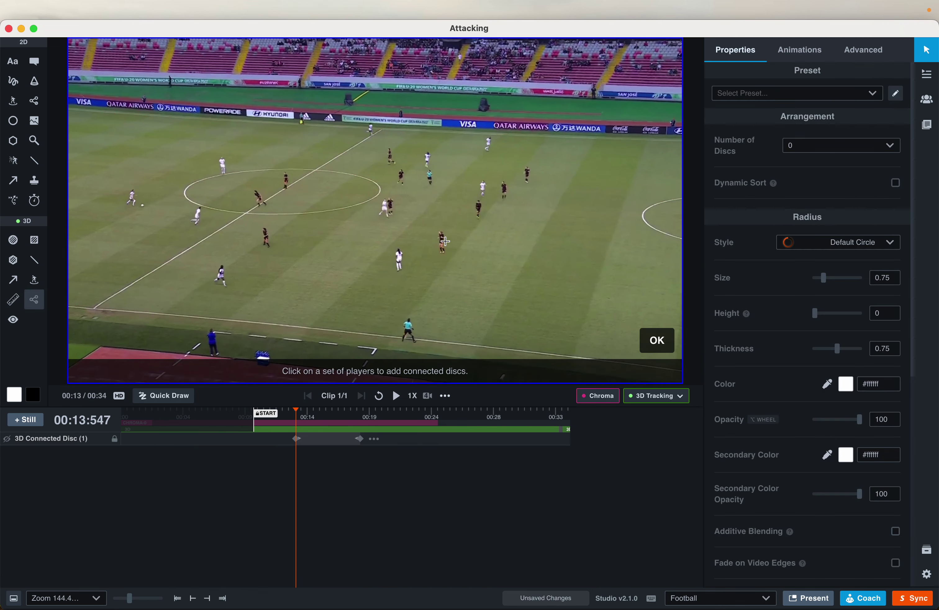
click(444, 241)
click(478, 208)
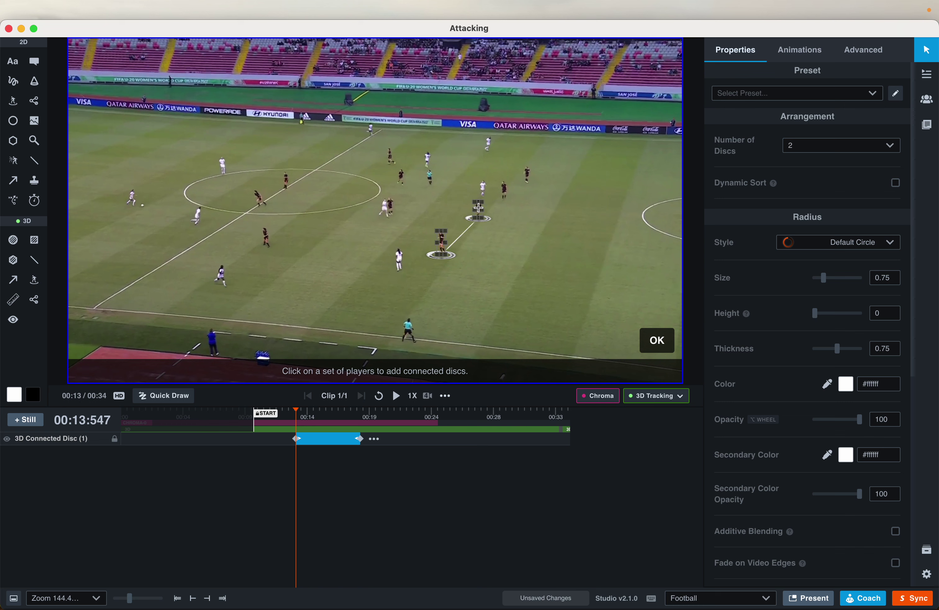
click(503, 189)
click(527, 175)
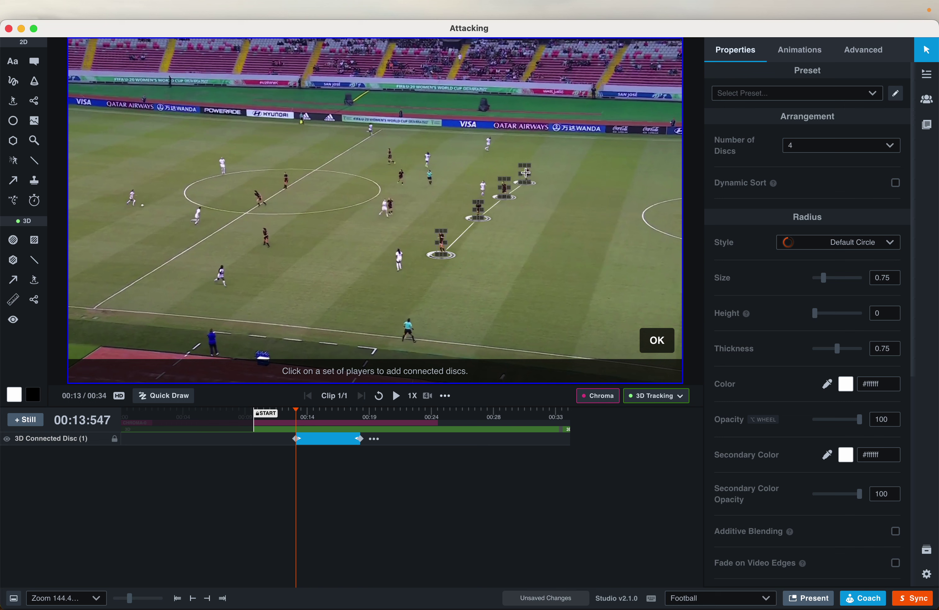
click(400, 173)
click(387, 204)
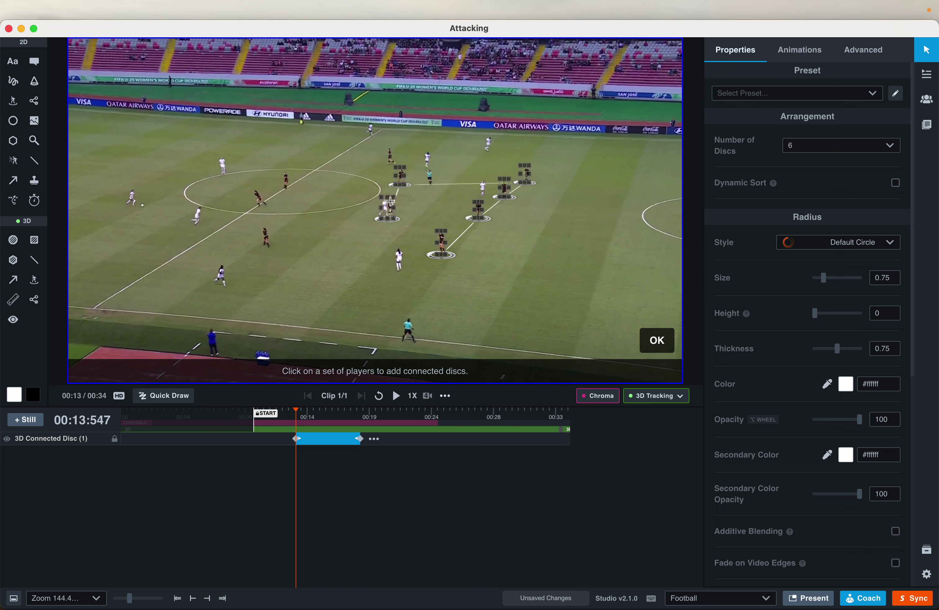
click(391, 155)
click(285, 183)
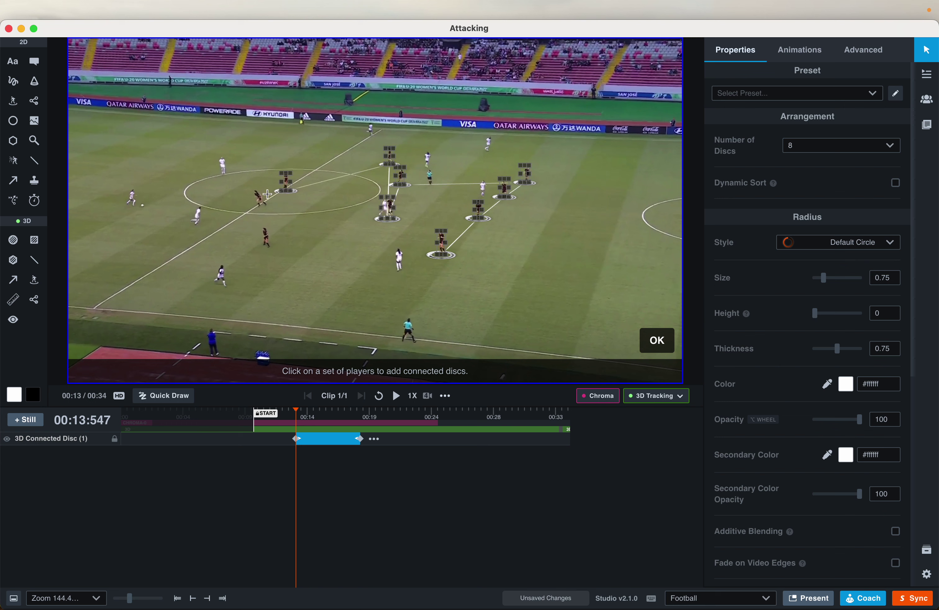
click(260, 197)
click(266, 236)
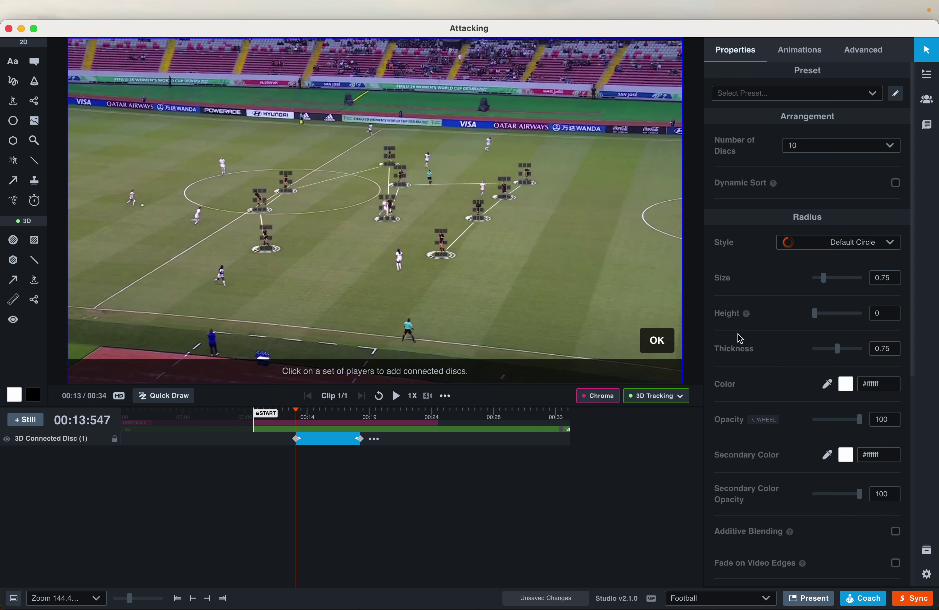
click(657, 340)
Set the line style of the ten-disc set to Only Discs and deselect the set.
scroll(748, 341, down, 5)
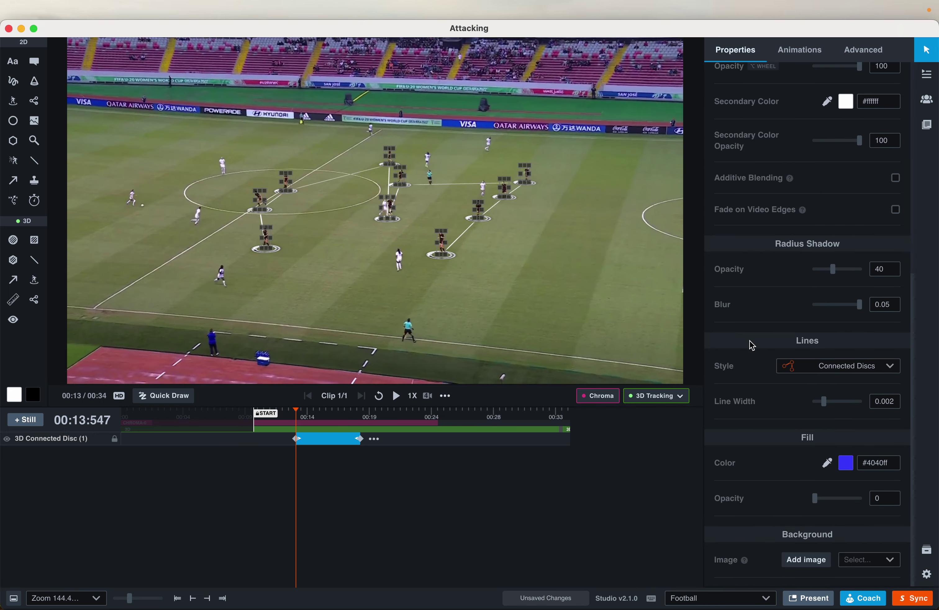
click(818, 368)
click(820, 390)
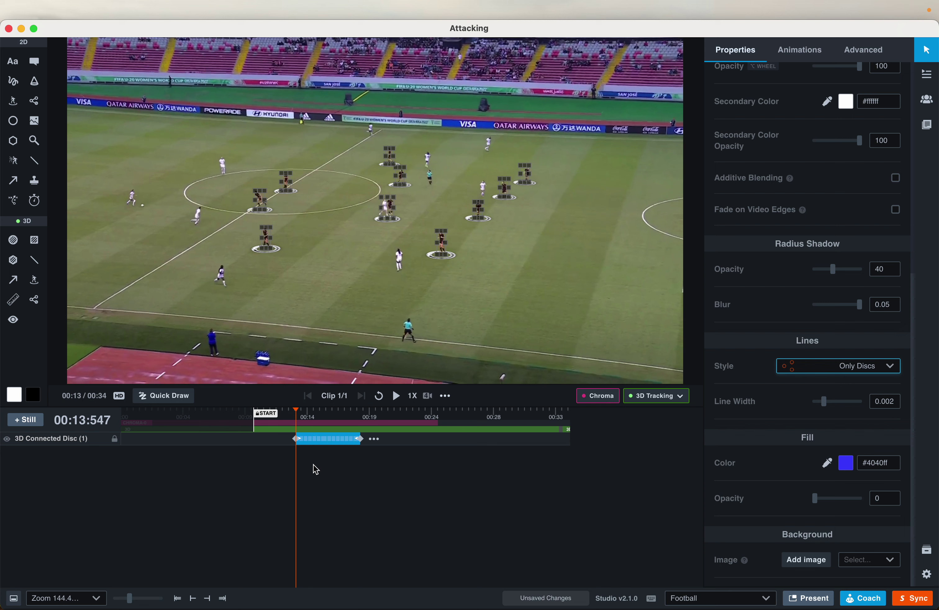
key(Down)
click(349, 485)
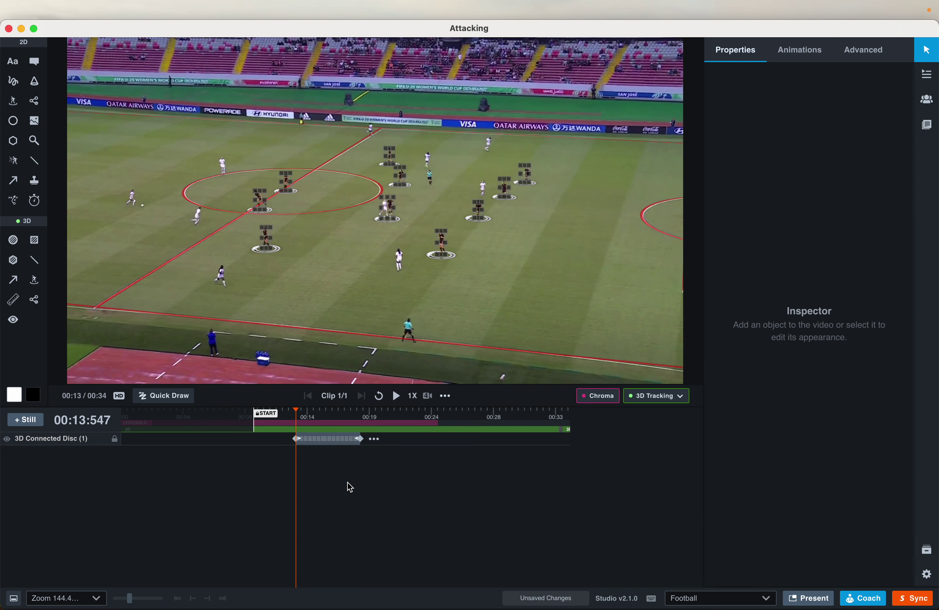
Play the clip to about 14.3 s and move the misplaced midfield disc from the white-shirted player onto the adjacent dark-shirted one.
key(space)
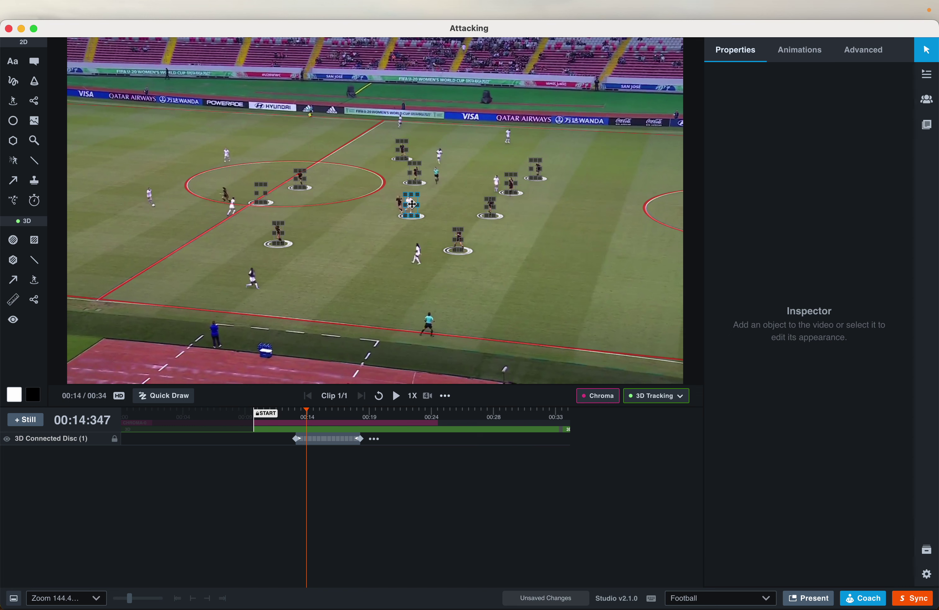
drag(412, 204, 399, 204)
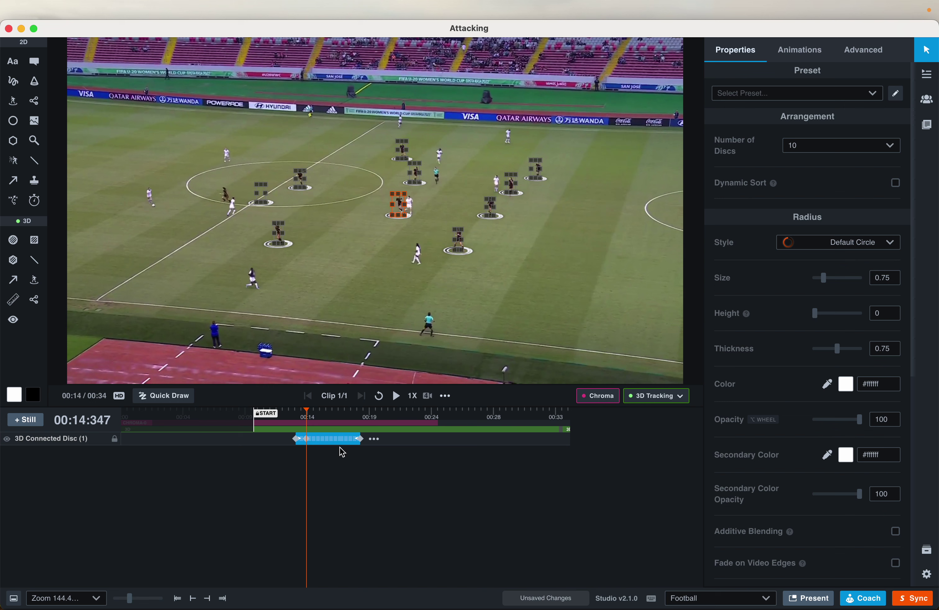
click(341, 471)
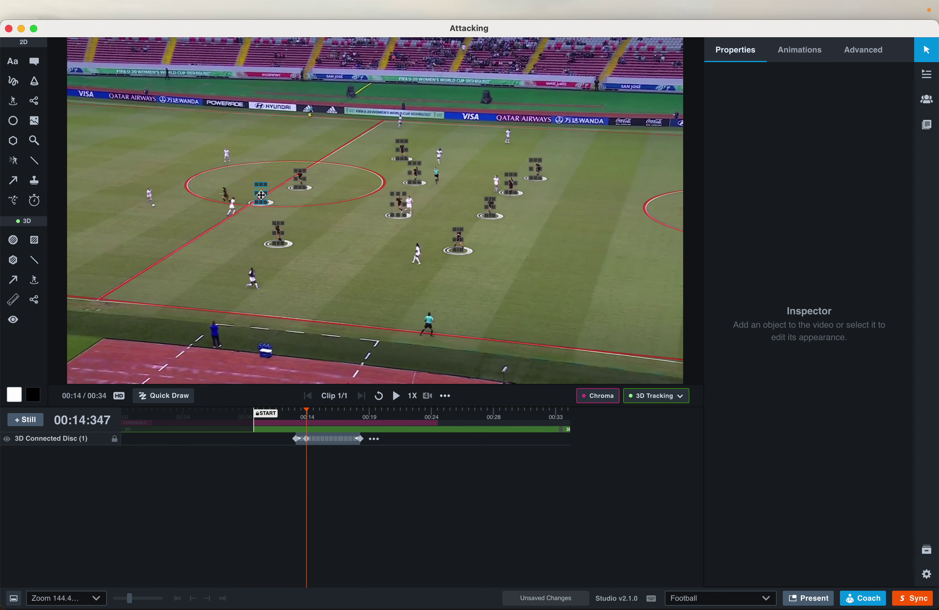
Move the stray disc near the halfway line onto the dark-shirted player in the centre circle and advance the clip to about 16 s.
drag(260, 195, 224, 194)
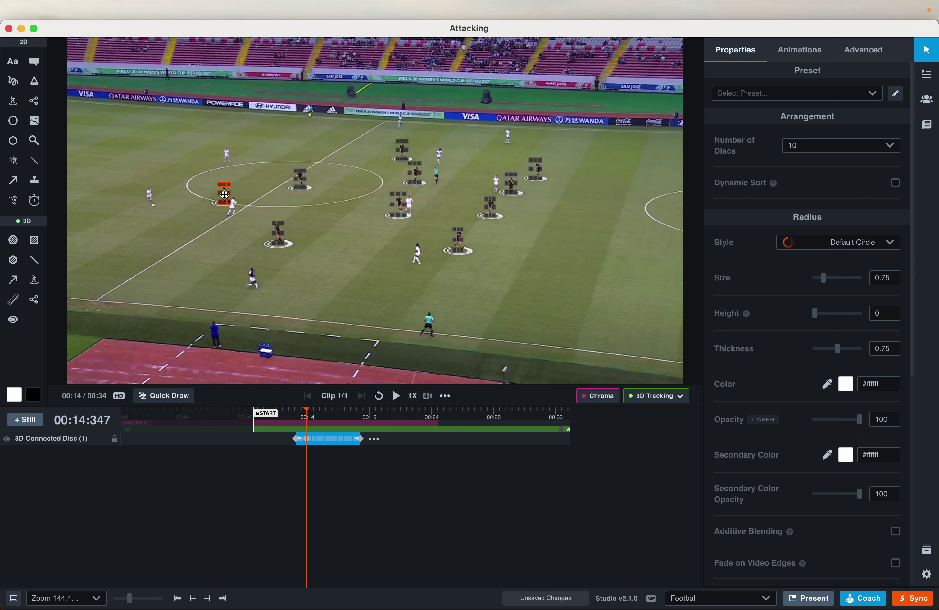
right_click(224, 194)
click(270, 228)
click(249, 225)
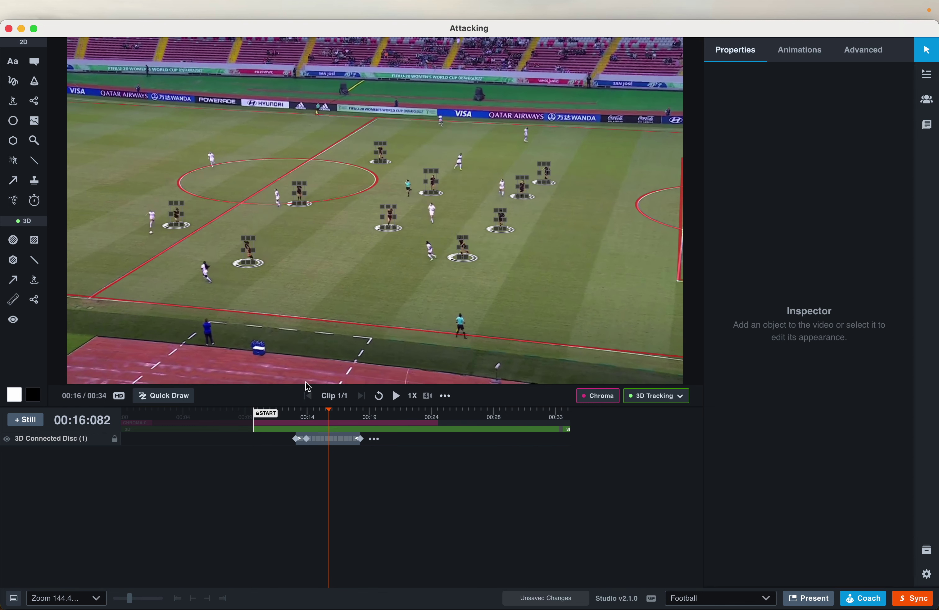
click(317, 435)
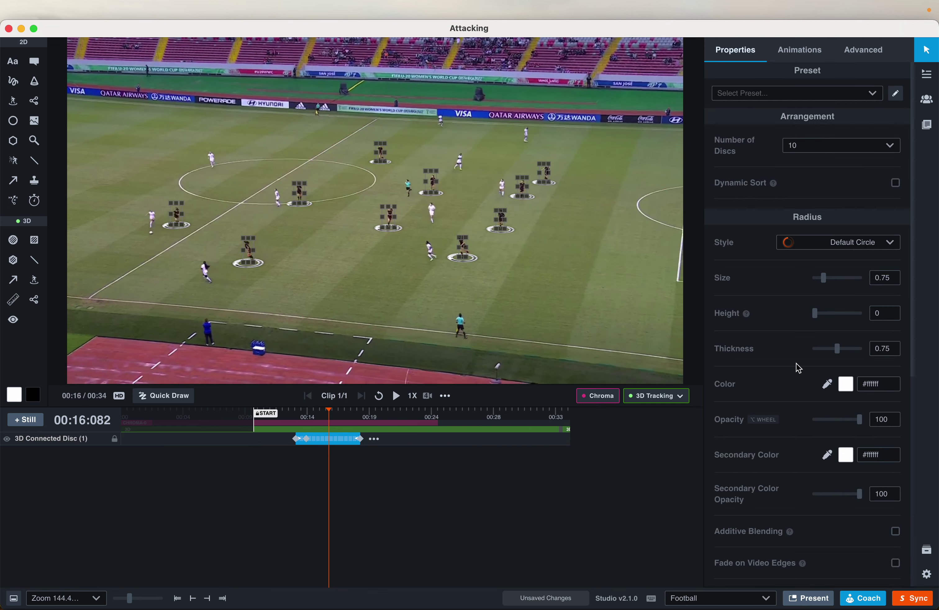
scroll(799, 368, down, 10)
click(814, 369)
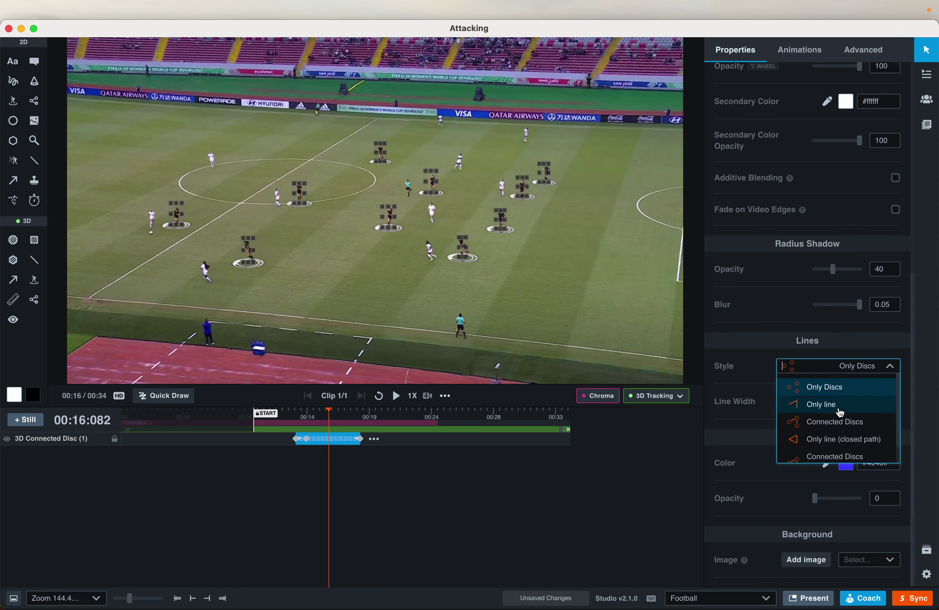
scroll(841, 412, down, 1)
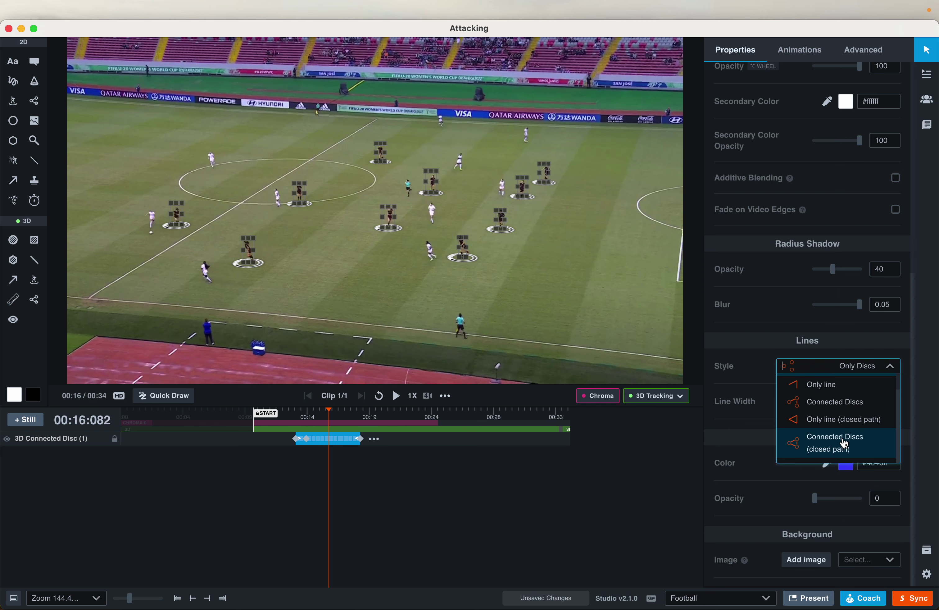
click(371, 486)
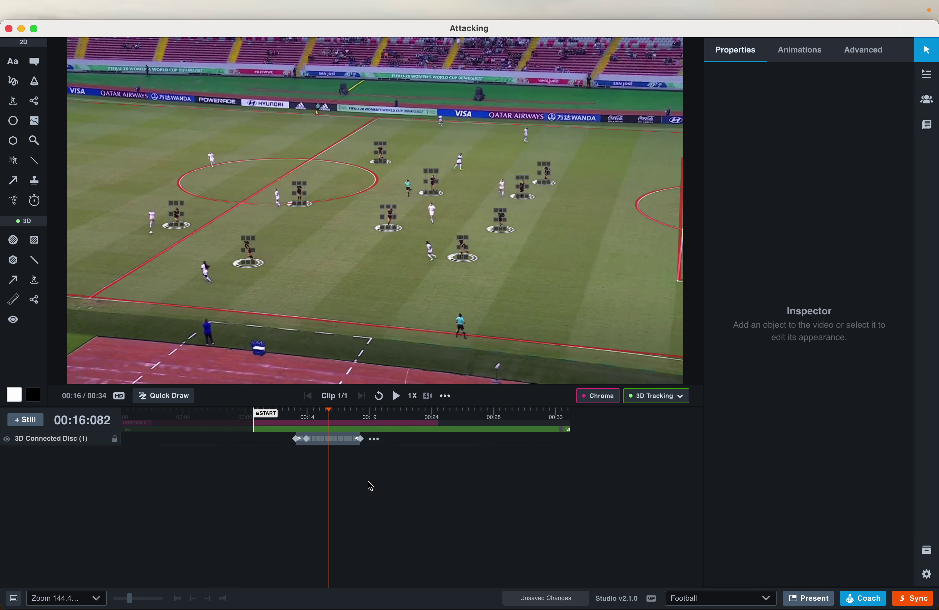
Delete the ten-disc 3D connected disc set and return the playhead to about 14.3 s.
click(322, 442)
key(Delete)
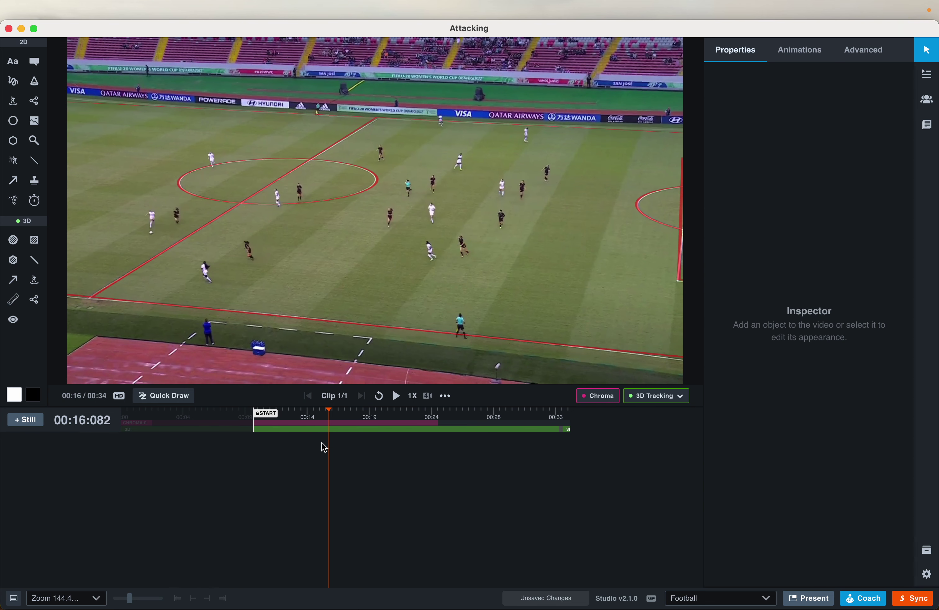
click(296, 412)
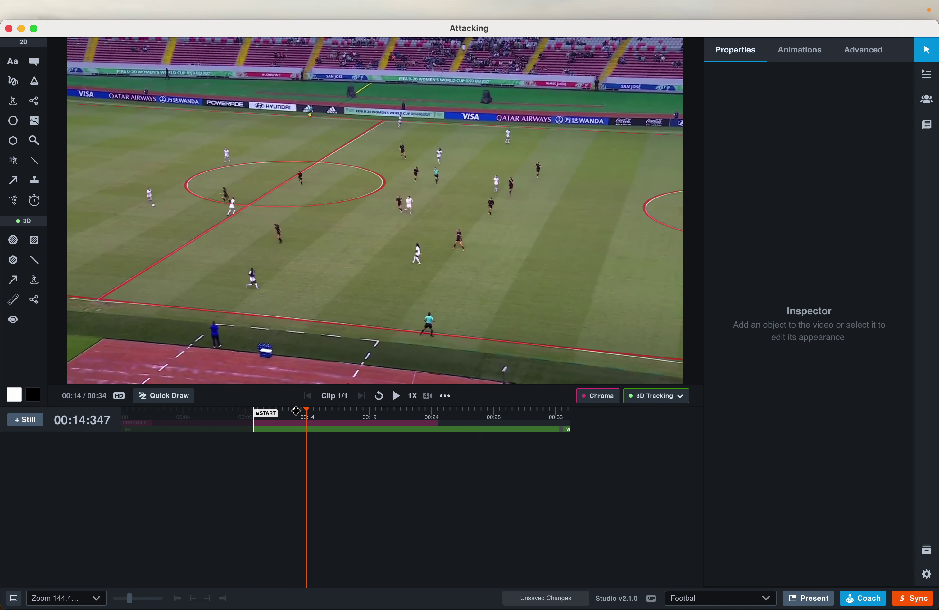
Add a set of 3D connected discs on four dark-shirted players around the central midfield and confirm the set.
click(39, 303)
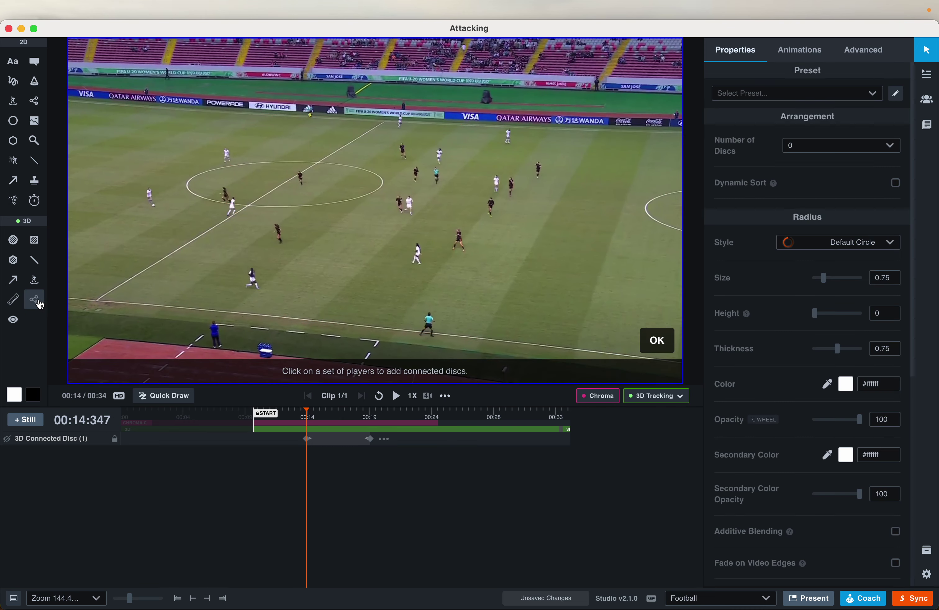
click(399, 202)
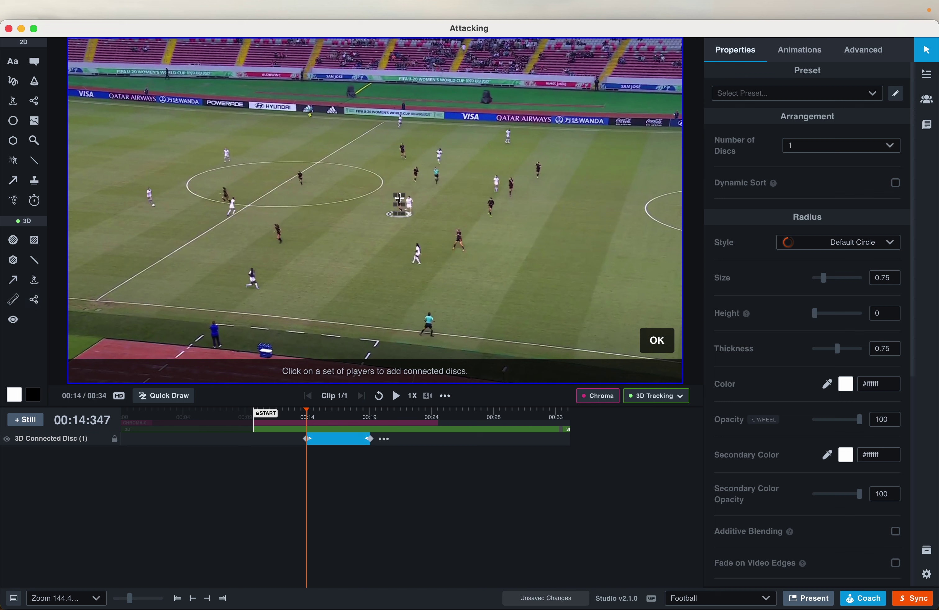
click(415, 171)
click(512, 186)
click(491, 205)
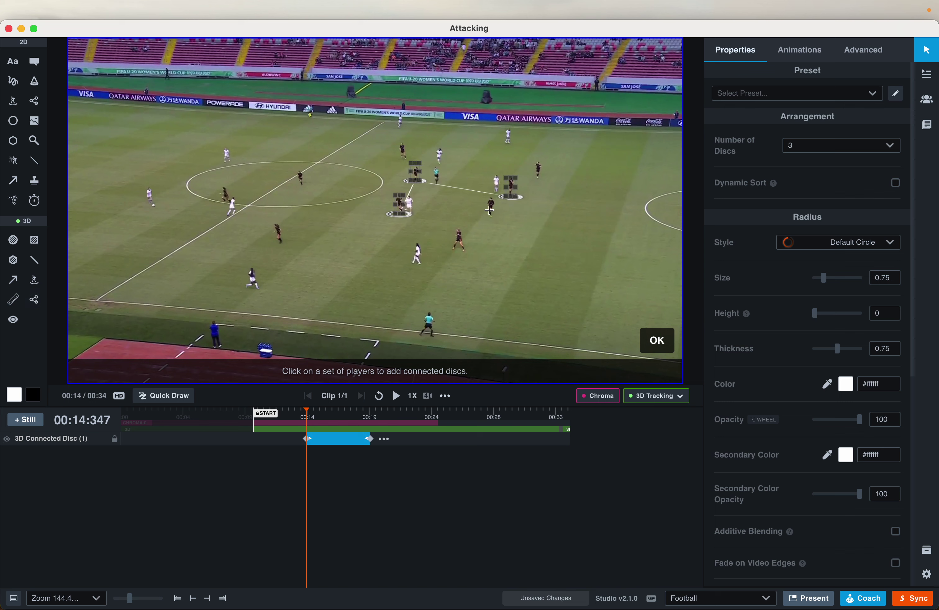
click(659, 341)
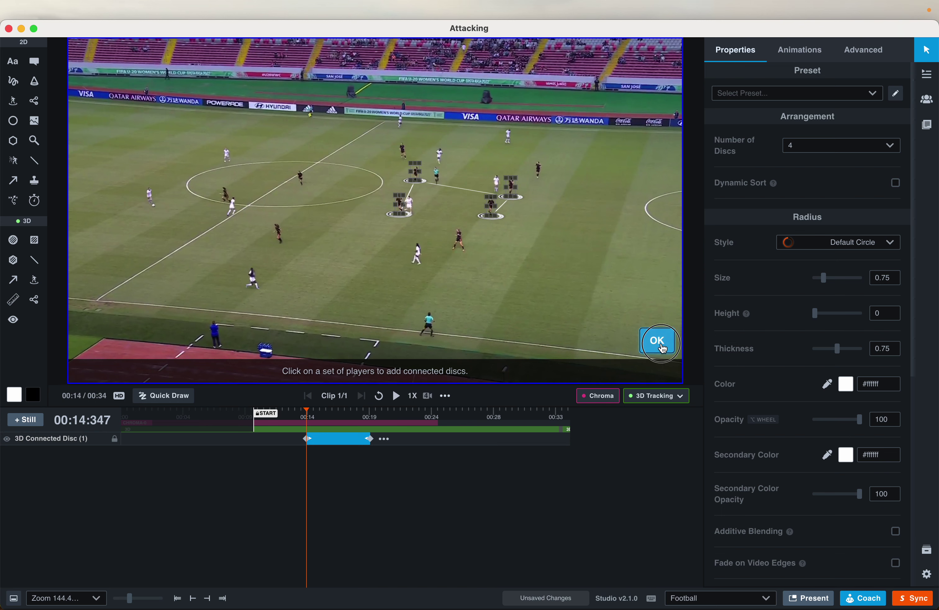
Set the line style of the four-disc set to Connected Discs (closed path) and deselect the set.
scroll(800, 333, down, 10)
click(811, 368)
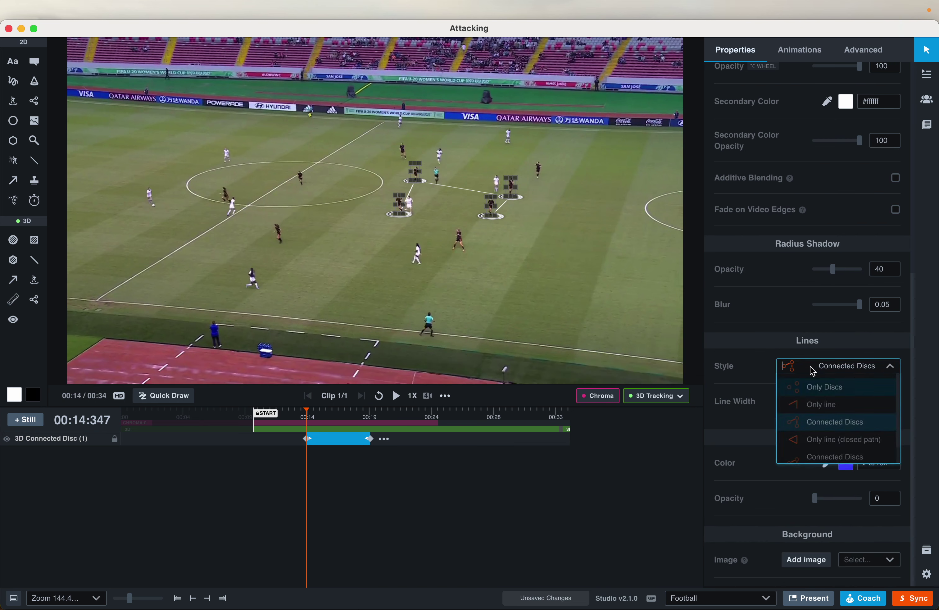
scroll(829, 417, down, 1)
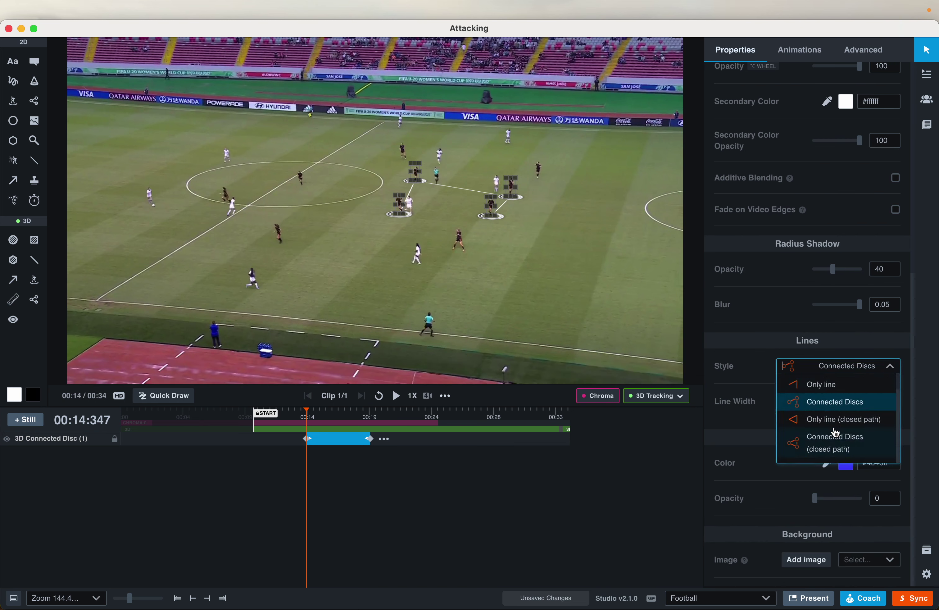
click(864, 444)
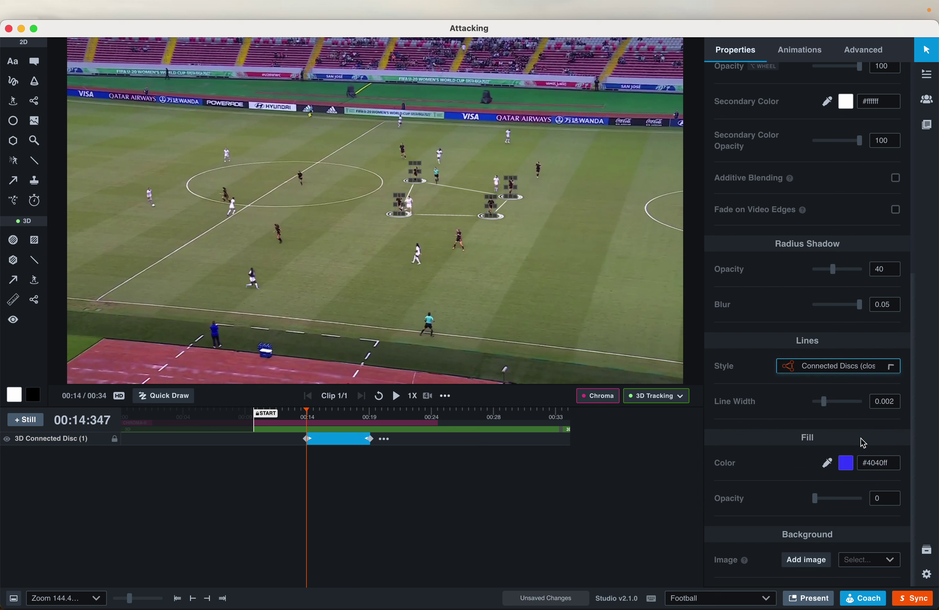
click(398, 539)
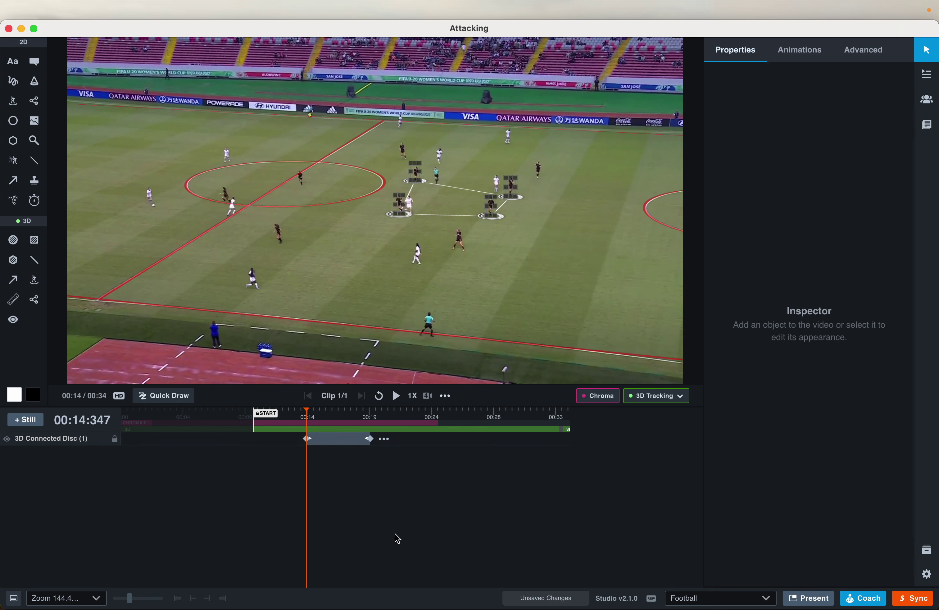
Set the fill opacity of the closed four-disc shape to 40 and deselect it.
click(328, 439)
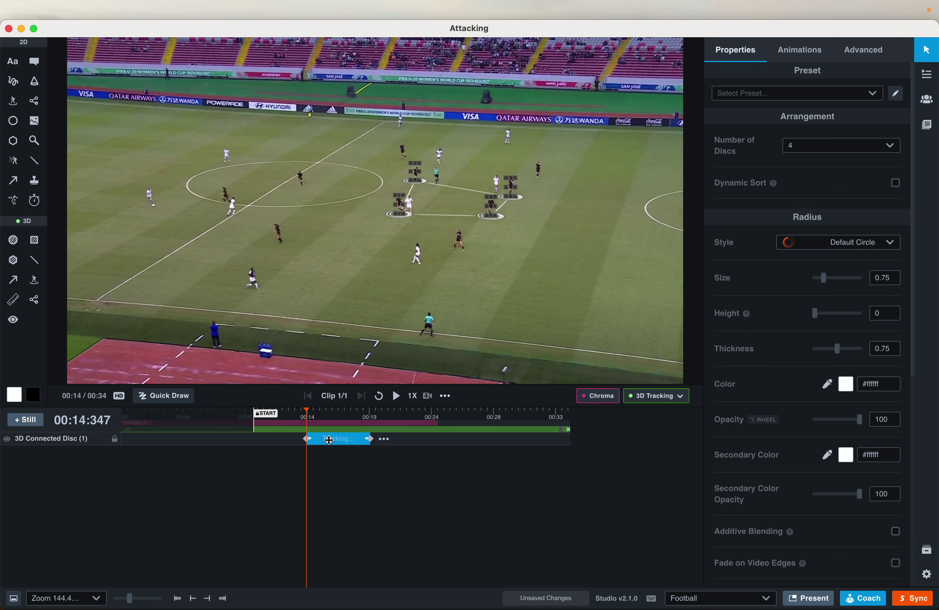
scroll(791, 412, down, 10)
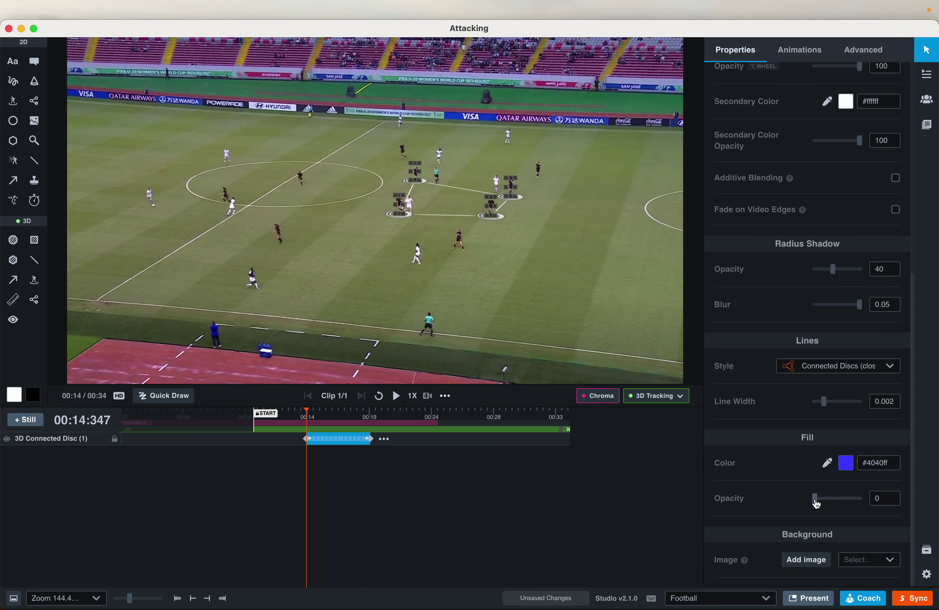
drag(817, 504, 834, 503)
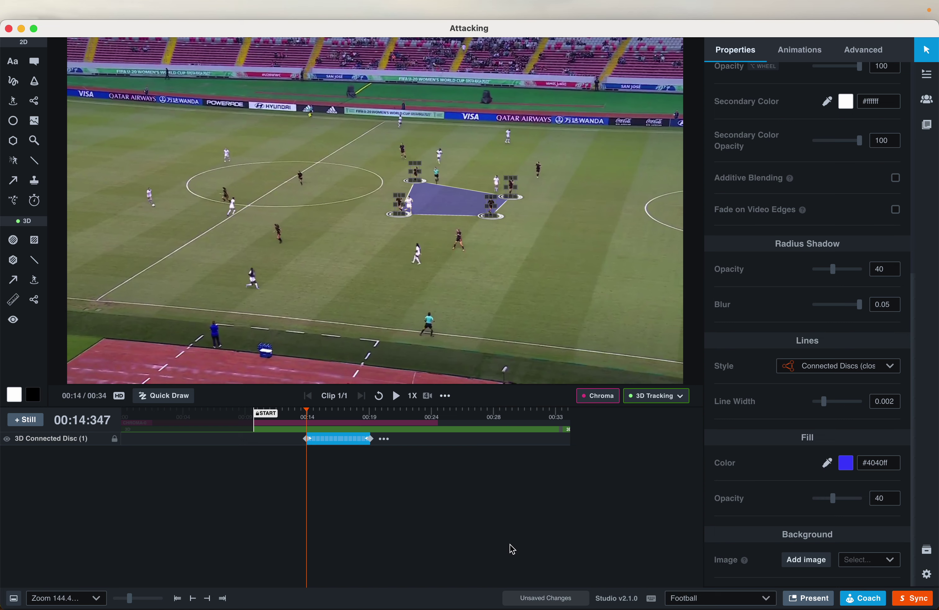
click(408, 537)
Play the clip from about 14.3 s to about 19.8 s to check how the filled four-player shape tracks.
key(space)
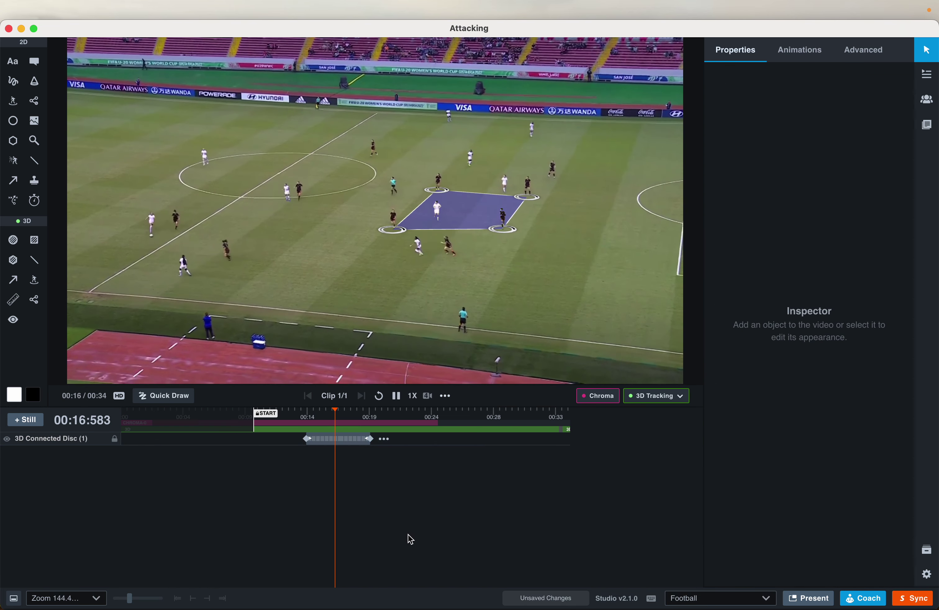
key(space)
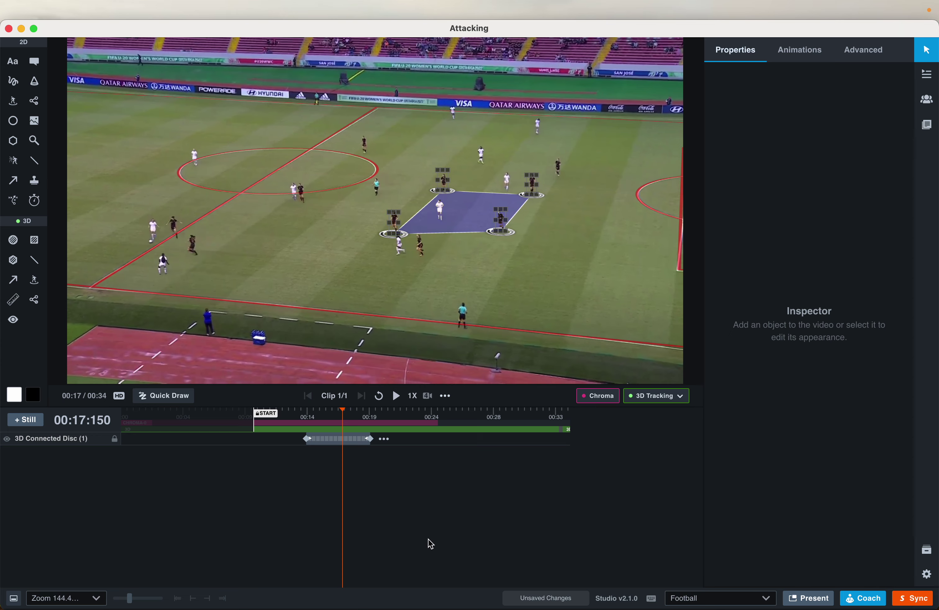
key(space)
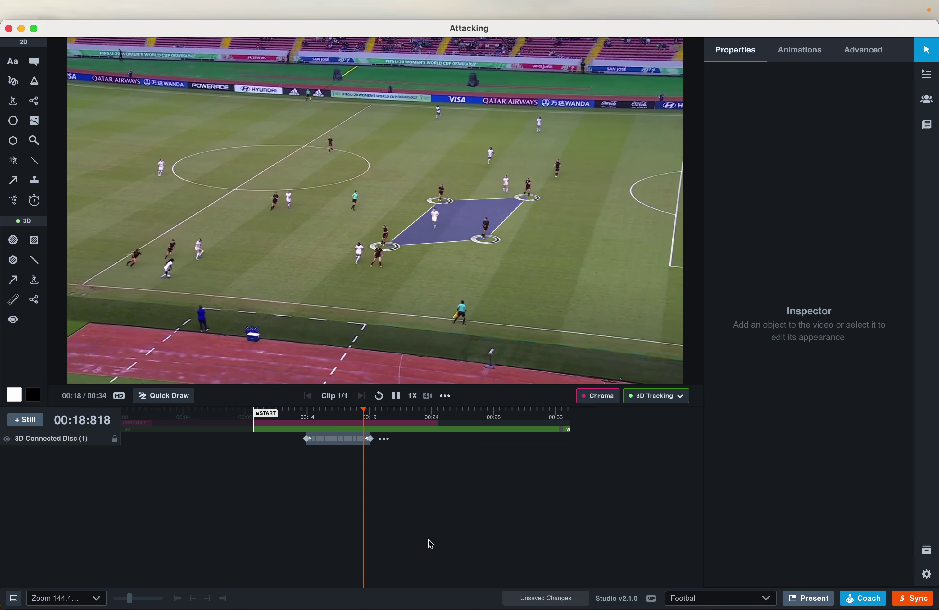
key(space)
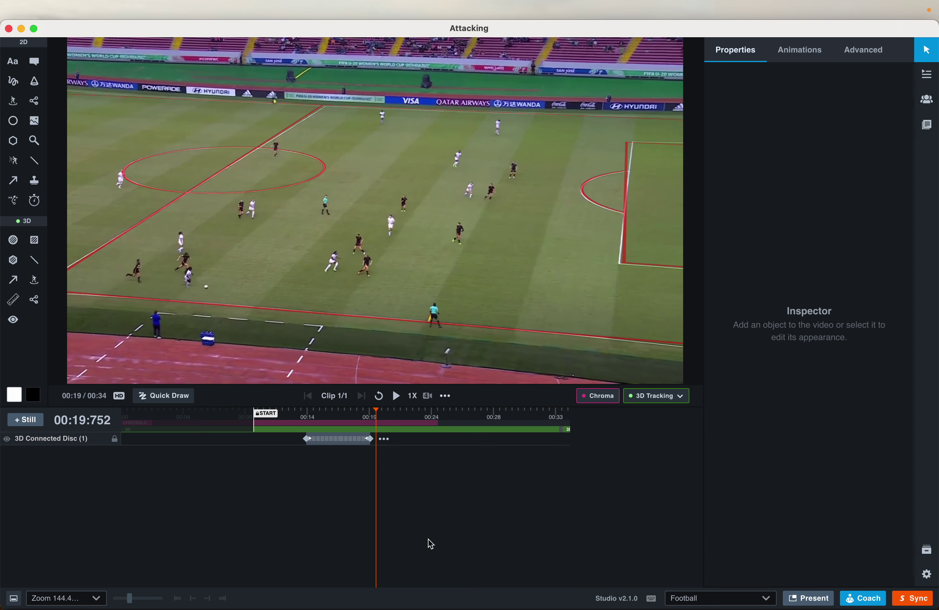
Return the playhead to about 15.3 s, select the four-disc set and review its properties.
click(319, 413)
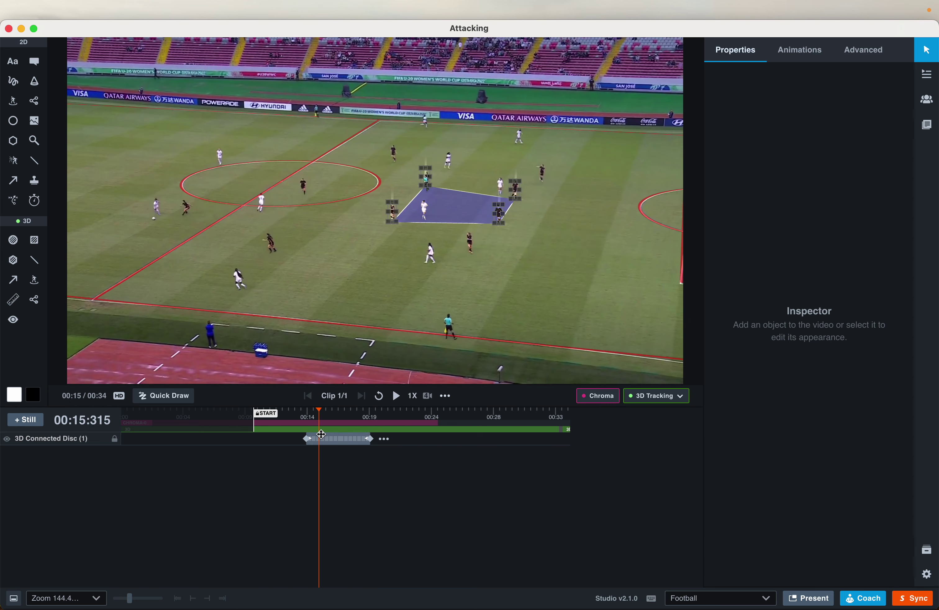
click(498, 439)
scroll(772, 411, down, 10)
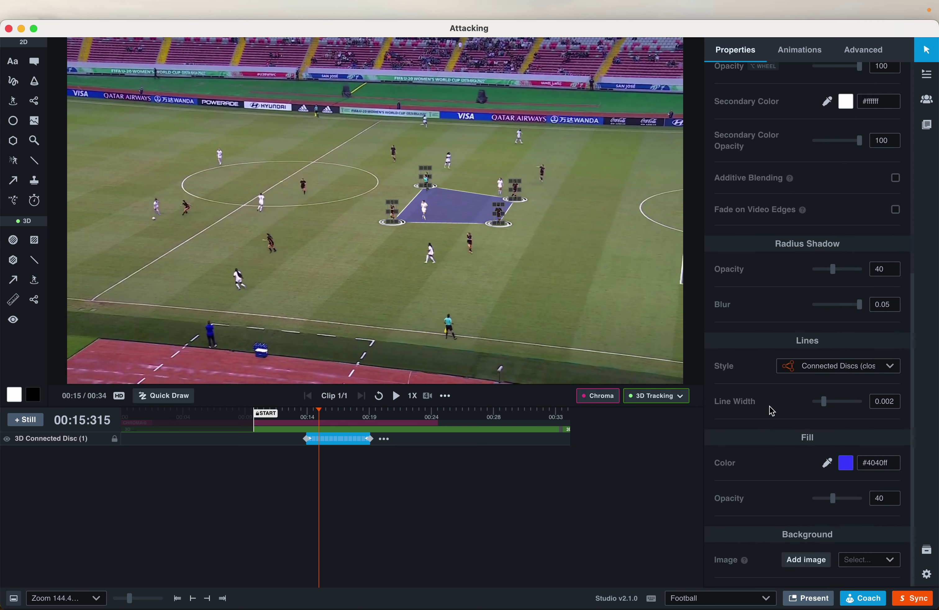
scroll(772, 411, up, 10)
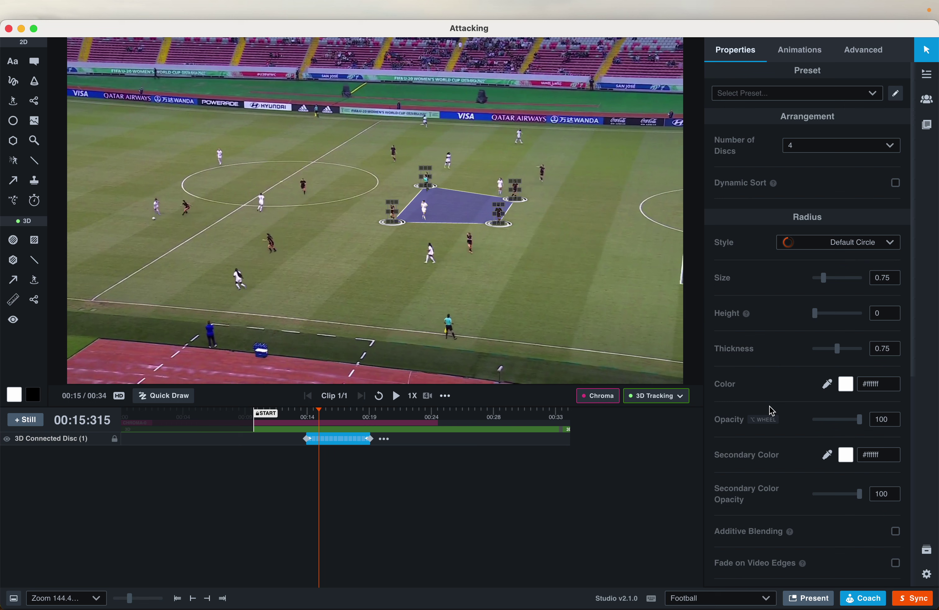
mouse_move(655, 4)
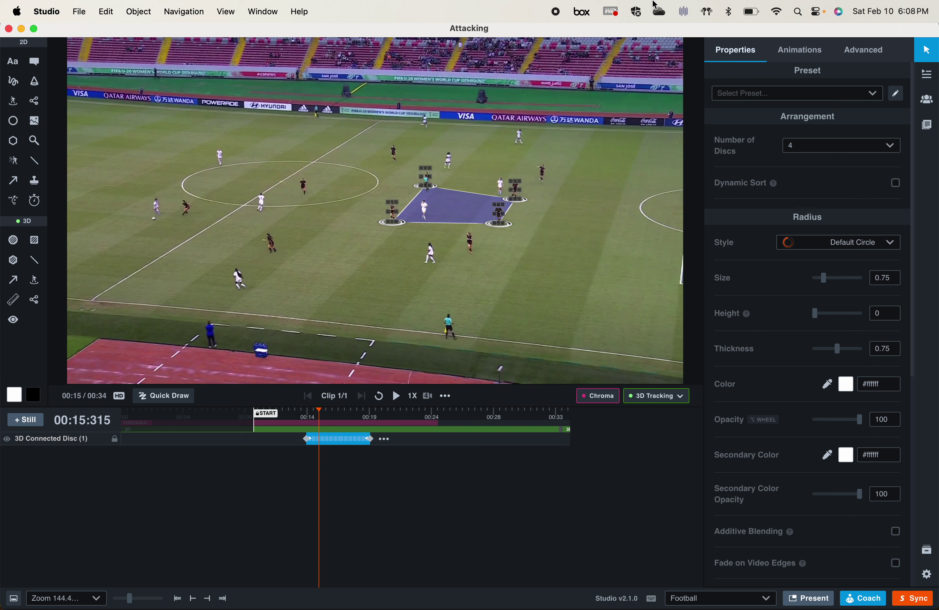